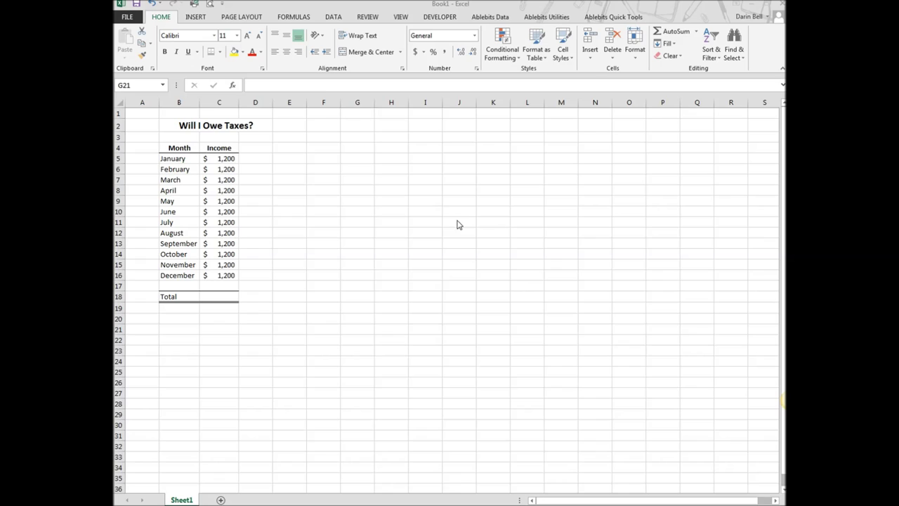
Review the sheet's Will I Owe Taxes? title, the January–December months and monthly income values.
left_click(202, 125)
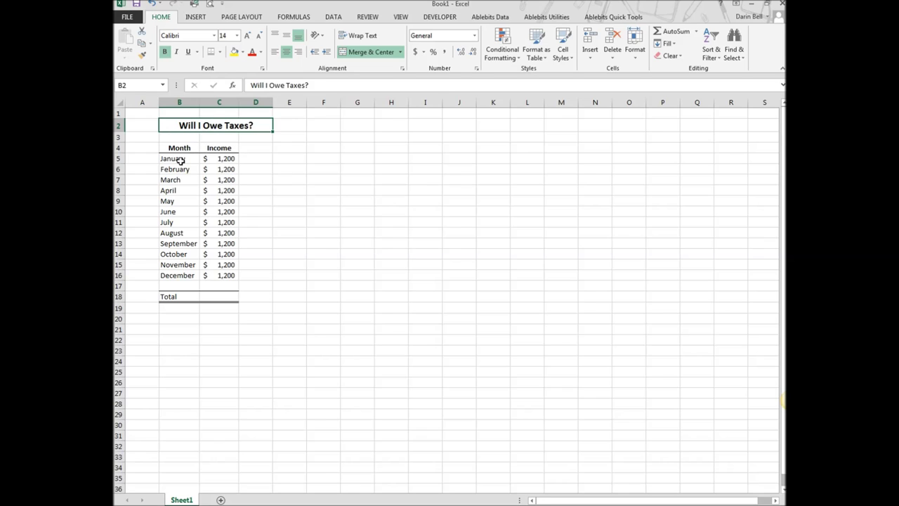
left_click_drag(181, 161, 170, 278)
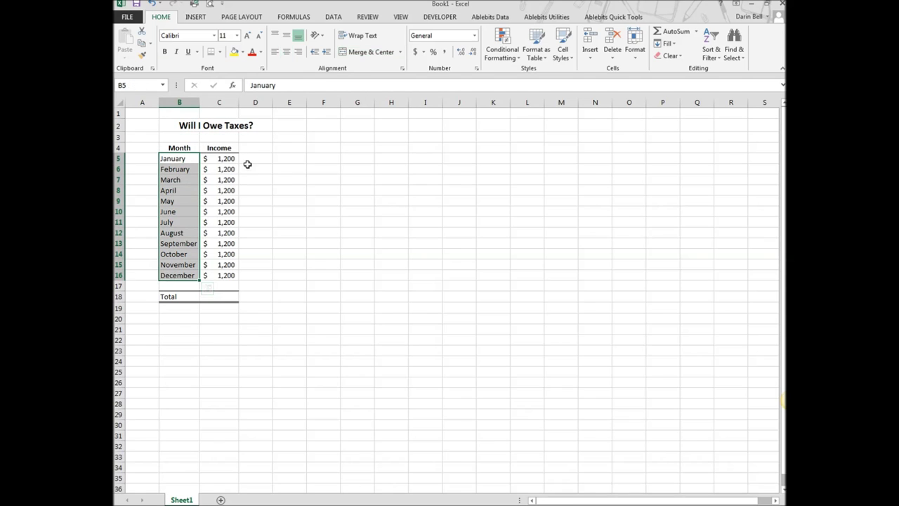
left_click_drag(222, 159, 213, 280)
left_click(184, 159)
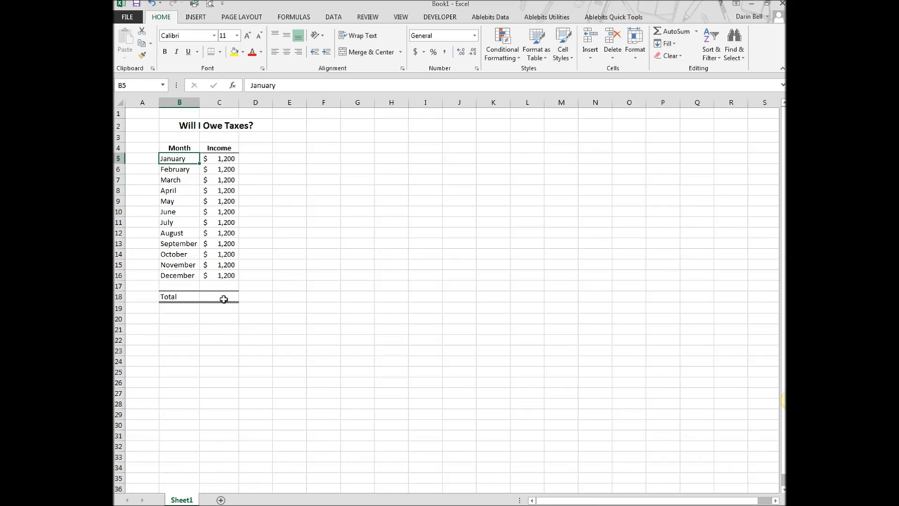
AutoSum the monthly income into C18 as =SUM(C5:C17), giving $14,400.
left_click(223, 299)
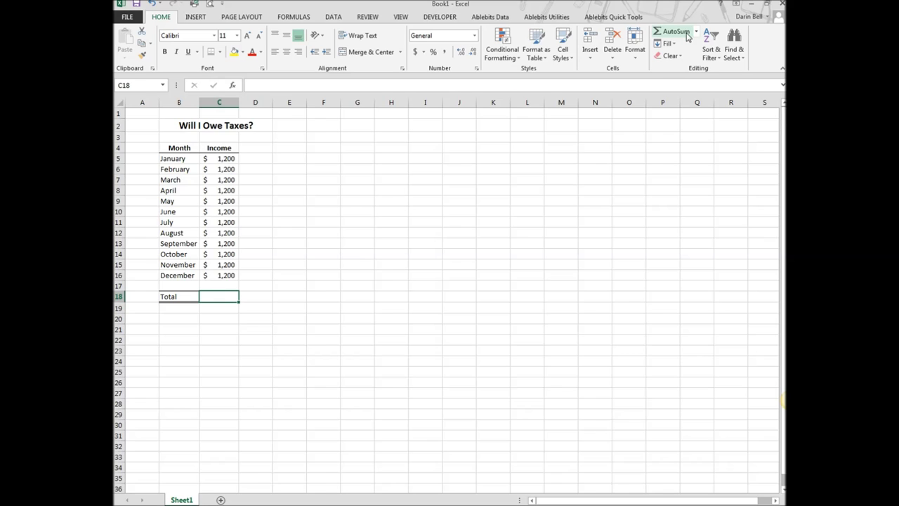
left_click(686, 37)
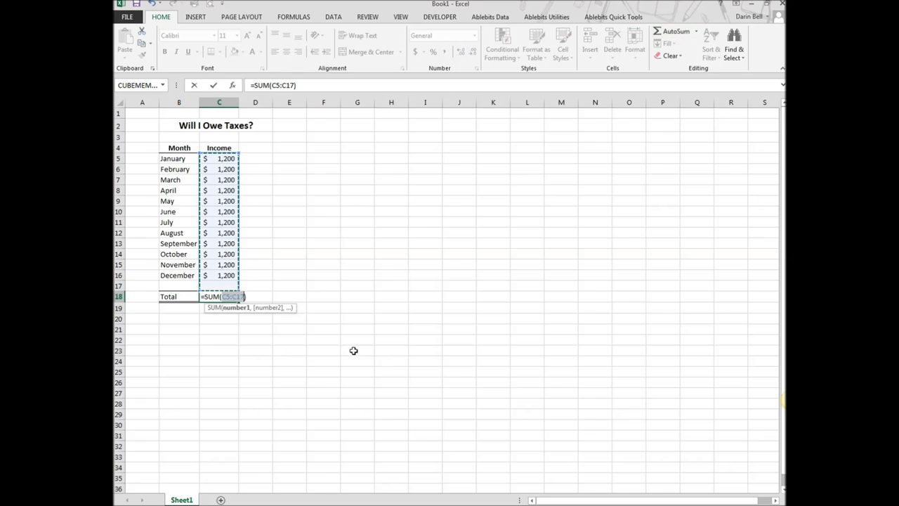
key("Return")
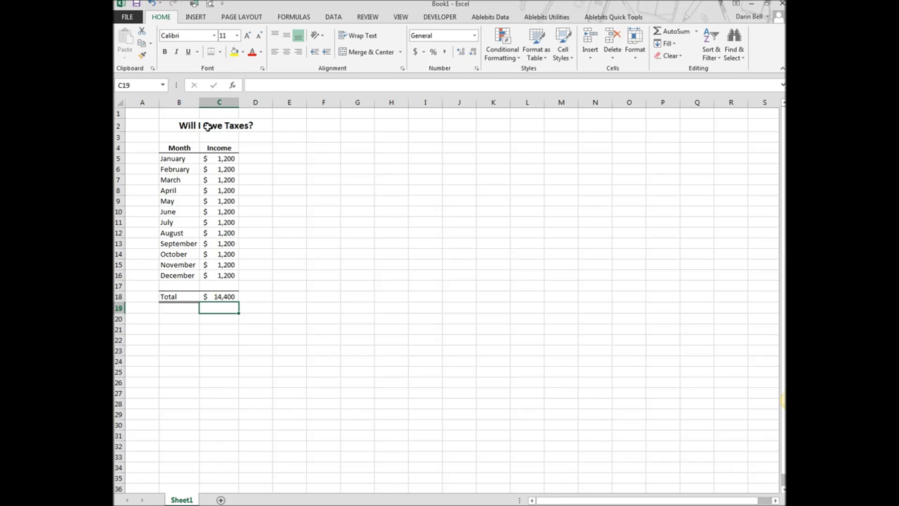
left_click(301, 169)
Label E6 'Taxable Income Limit:' and autofit column E to the label.
type("Tax")
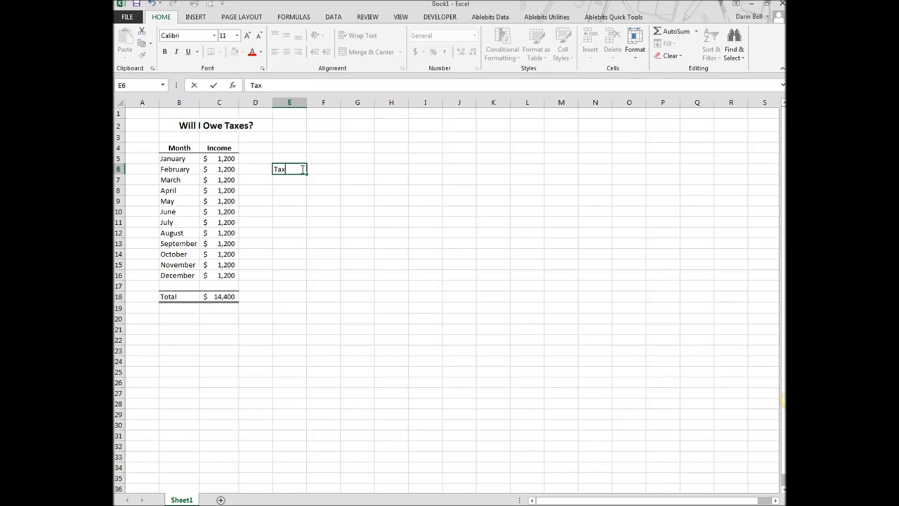
type("able Income L")
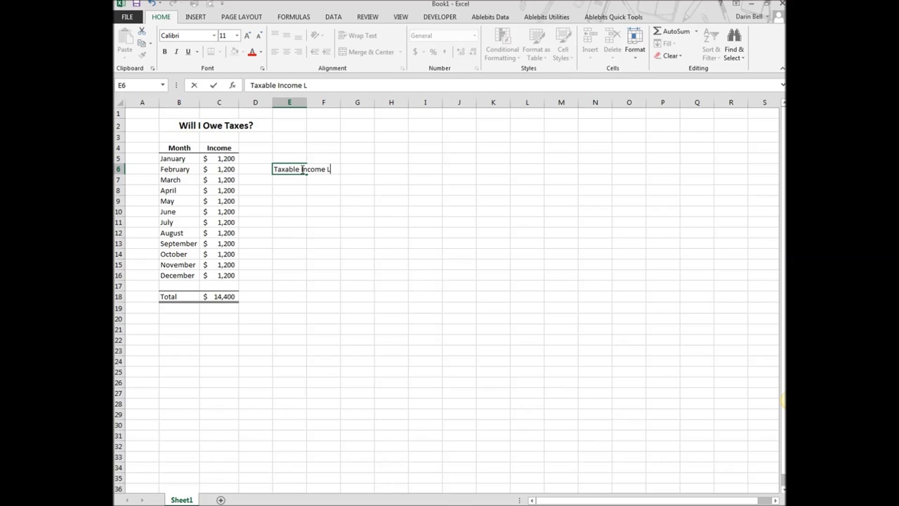
type("imit:")
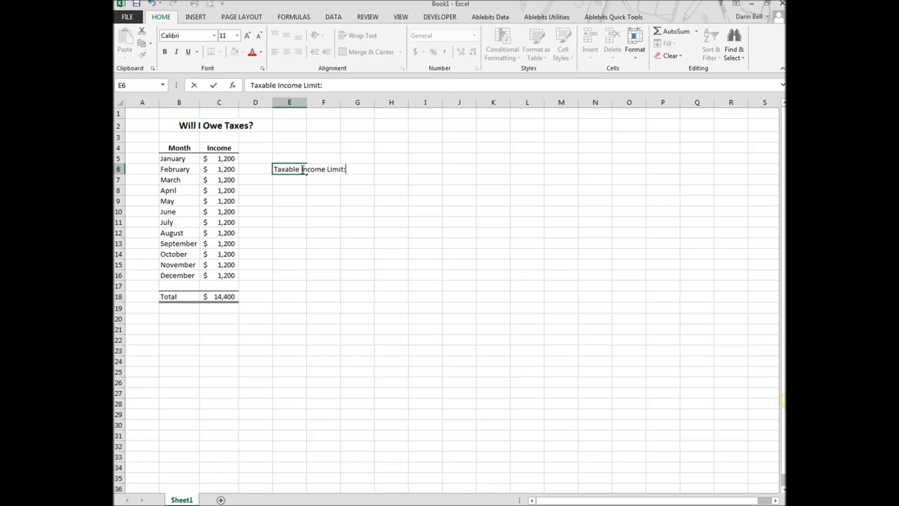
left_click(307, 102)
double_click(307, 102)
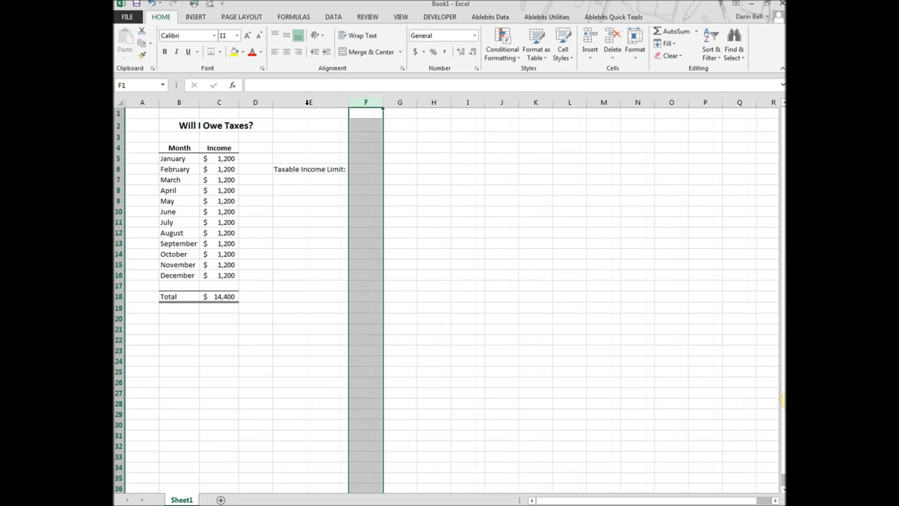
Enter the limit amount 12000 in F6.
left_click(375, 169)
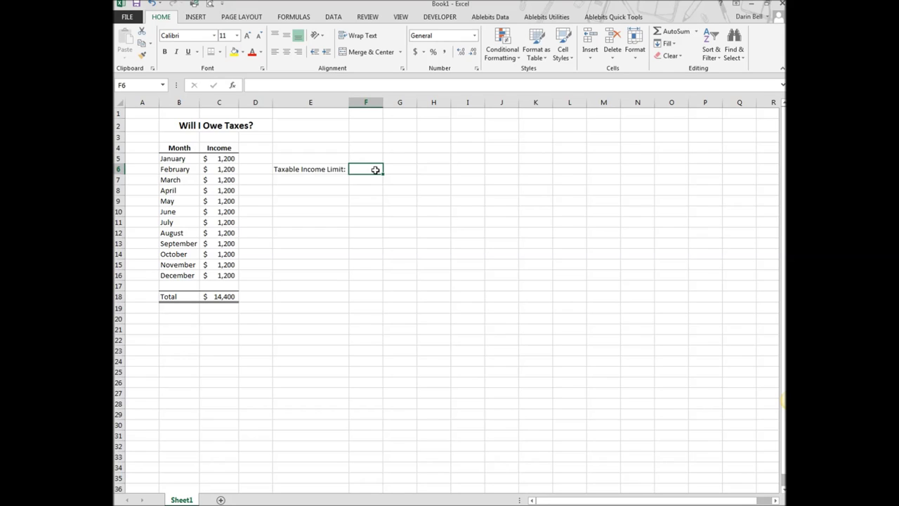
type("$")
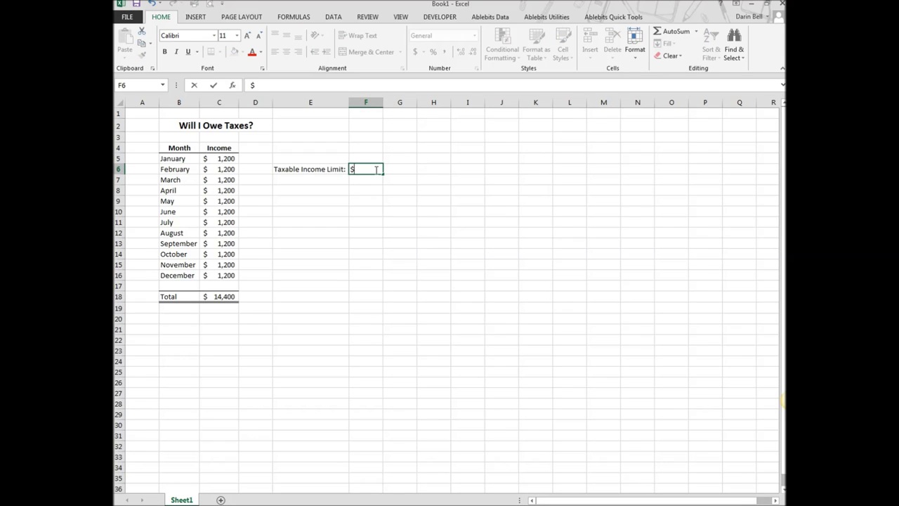
key("BackSpace")
type("12000")
key("Return")
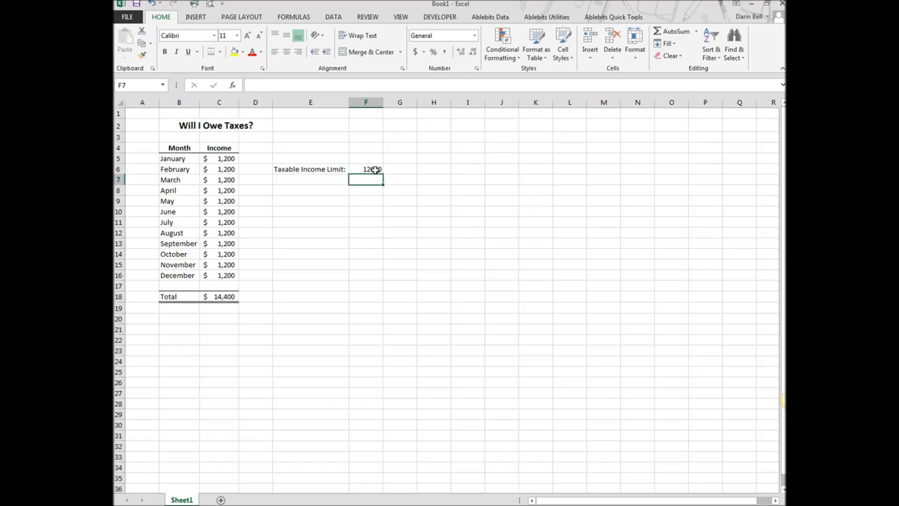
left_click(299, 190)
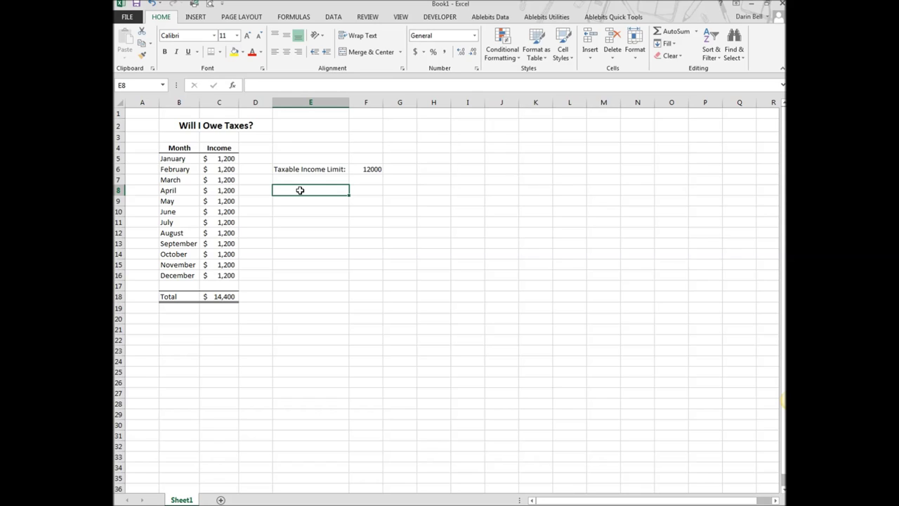
Enter 'Is income under $12,000?' in E8 and drag column E wider to fit it.
type("I")
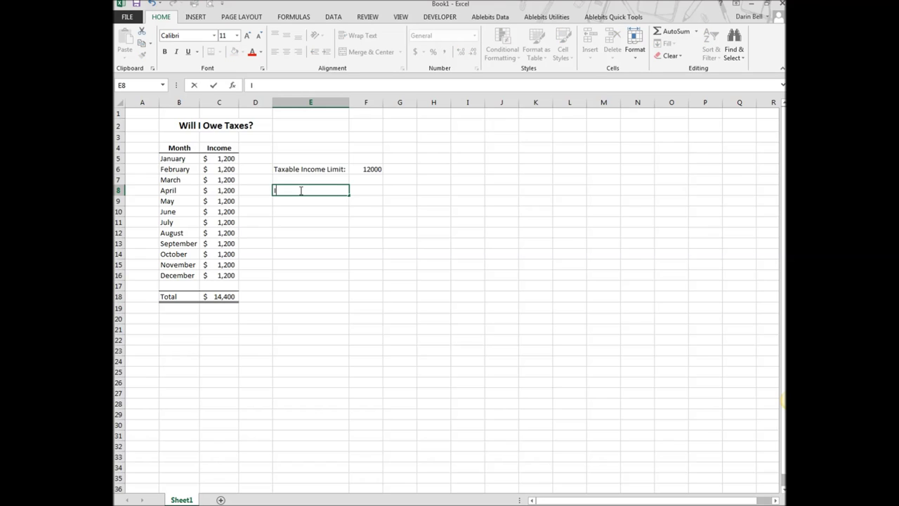
type("s In")
key("BackSpace")
key("BackSpace")
type("in")
type("com")
type("e")
type(" a")
key("BackSpace")
type("under")
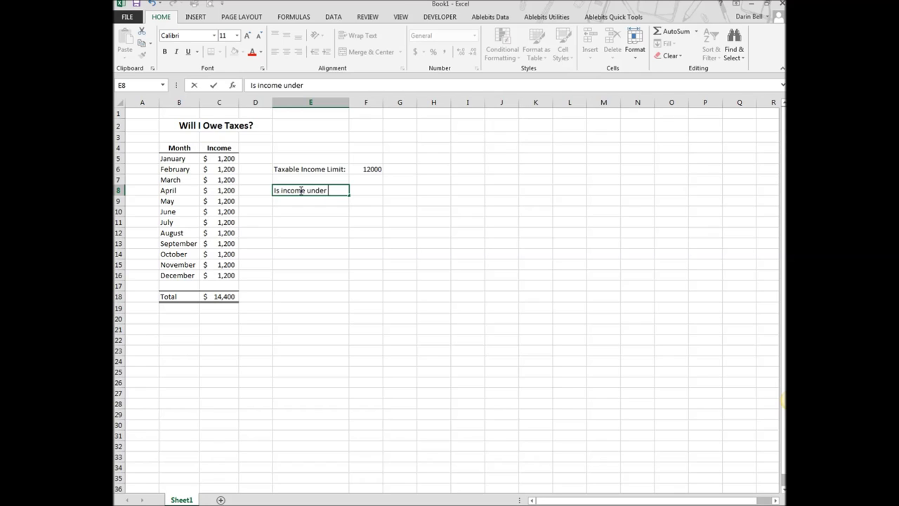
type(" $12,000?")
left_click(351, 104)
left_click_drag(349, 105, 360, 104)
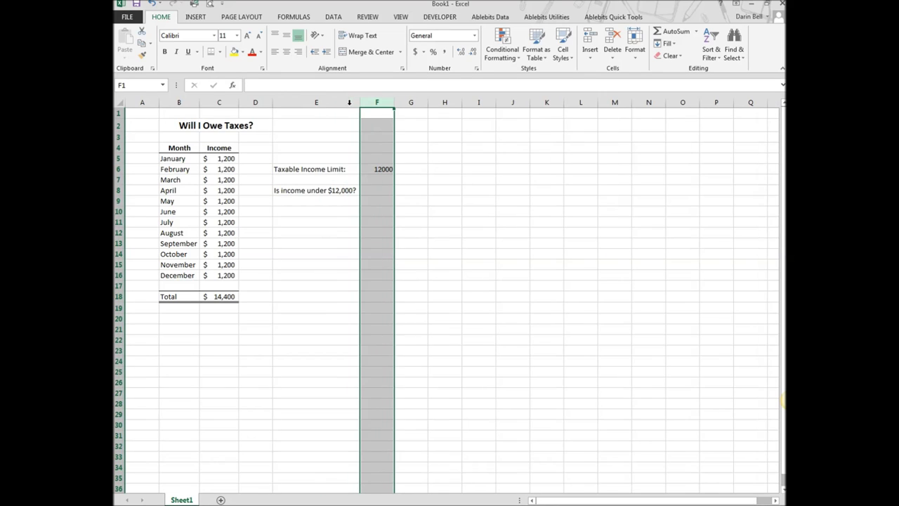
left_click(337, 201)
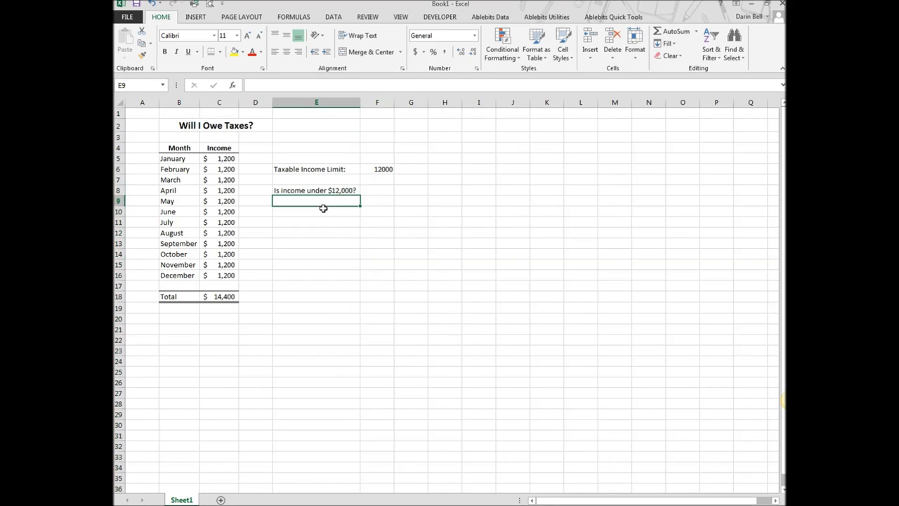
left_click(318, 214)
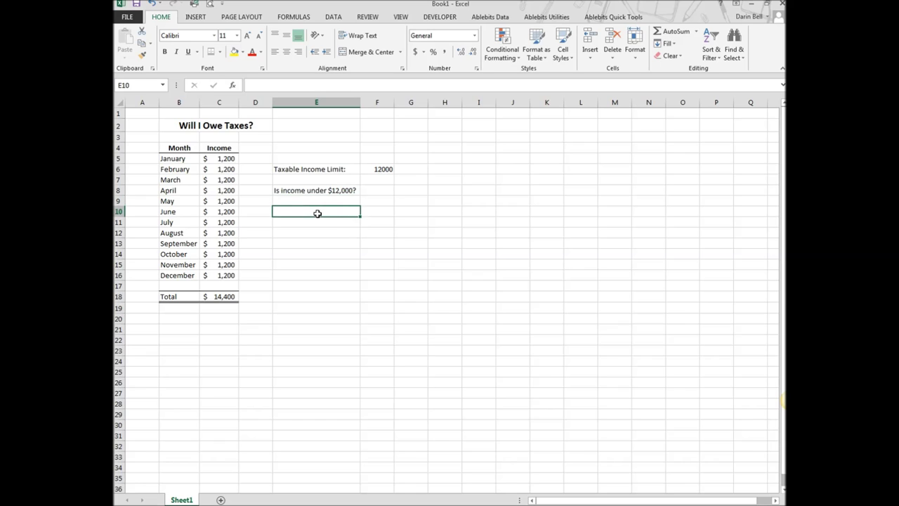
left_click(379, 190)
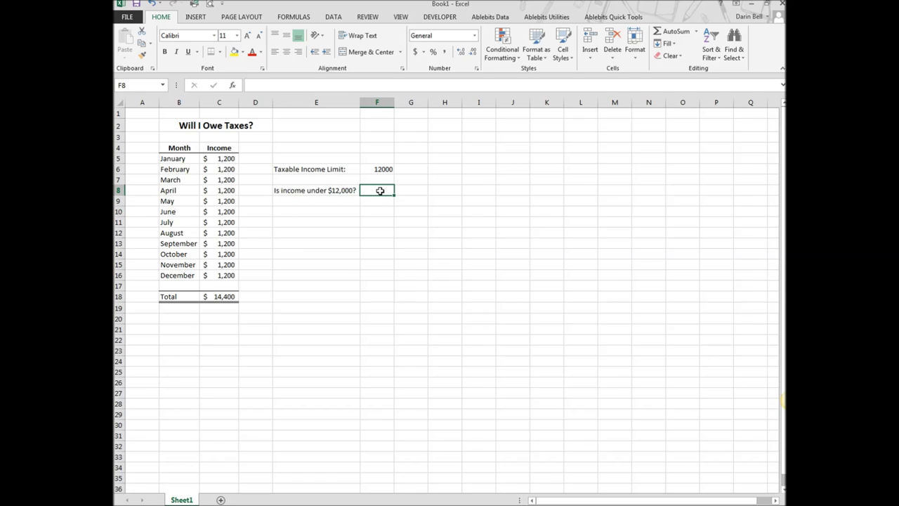
Start an IF formula in F8 testing the yearly total C18 against the F6 limit.
type("=")
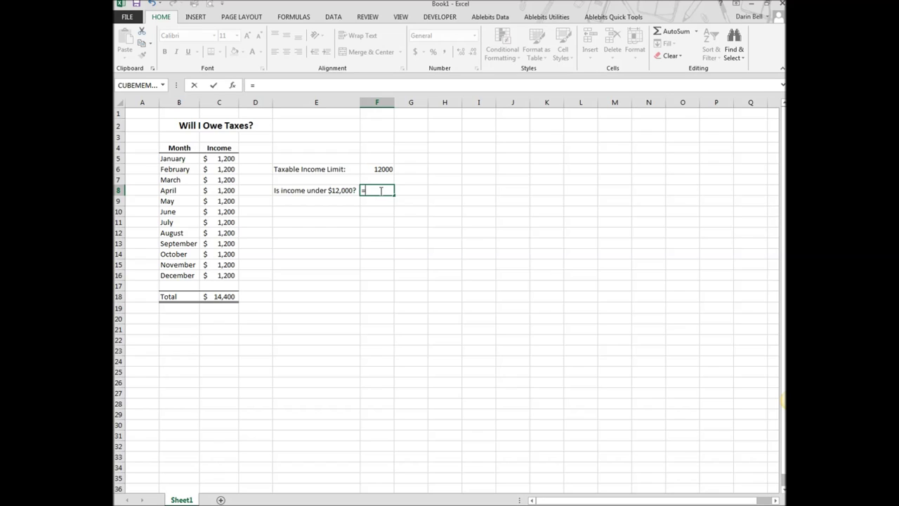
type("IF")
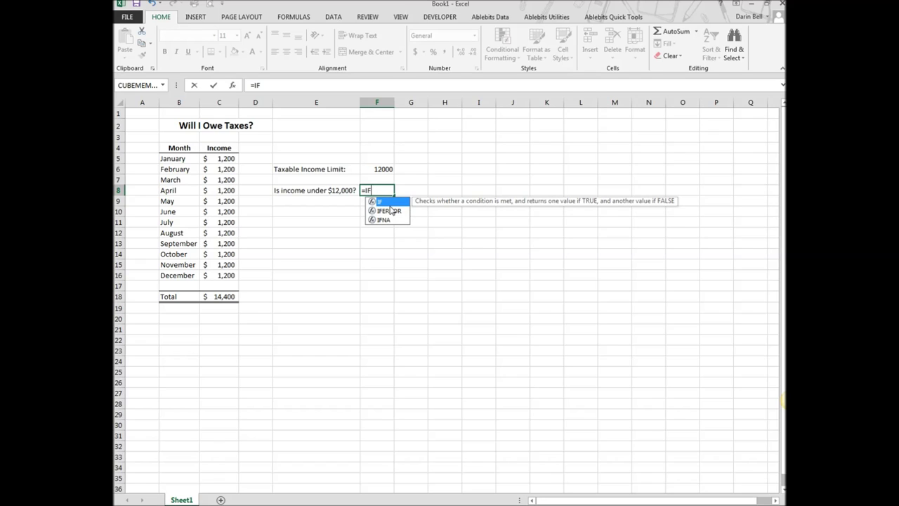
double_click(389, 203)
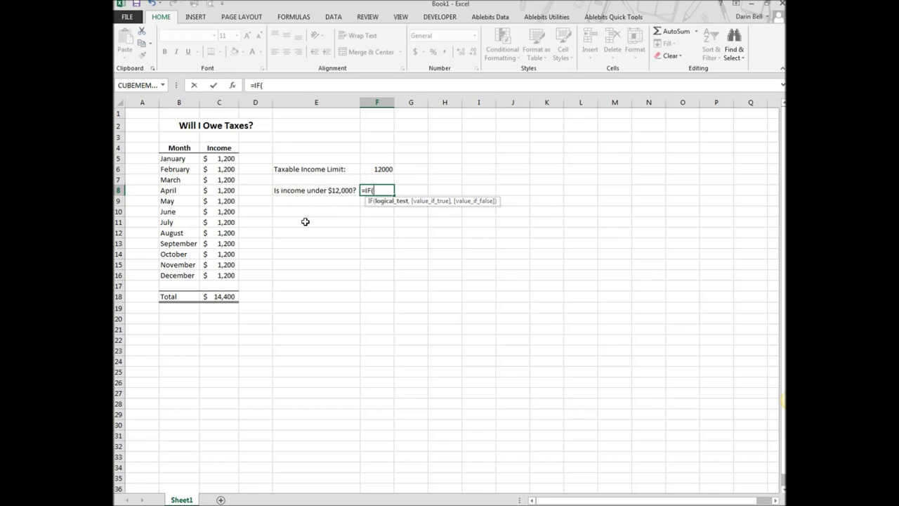
left_click(376, 169)
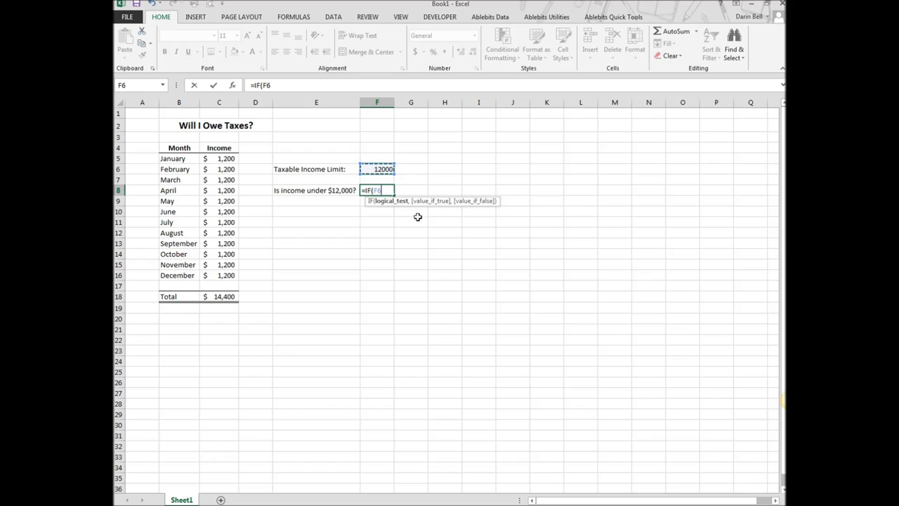
left_click(225, 296)
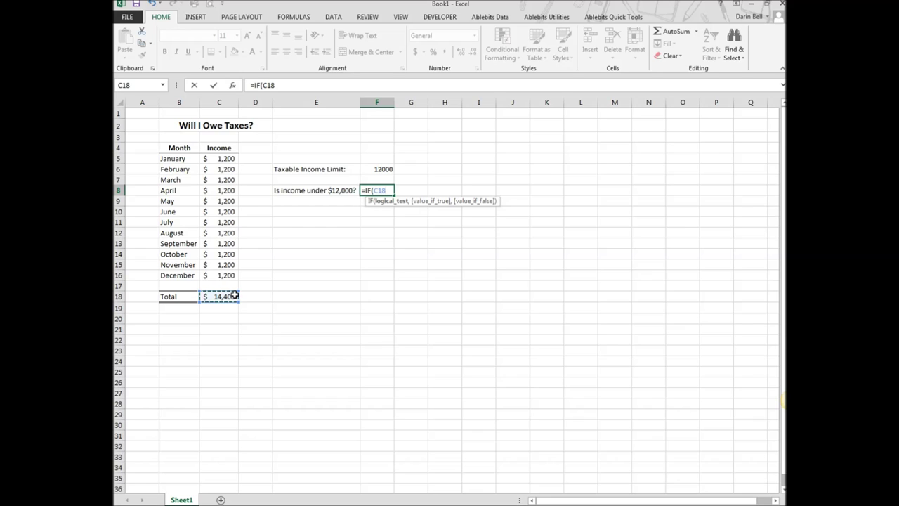
type(",")
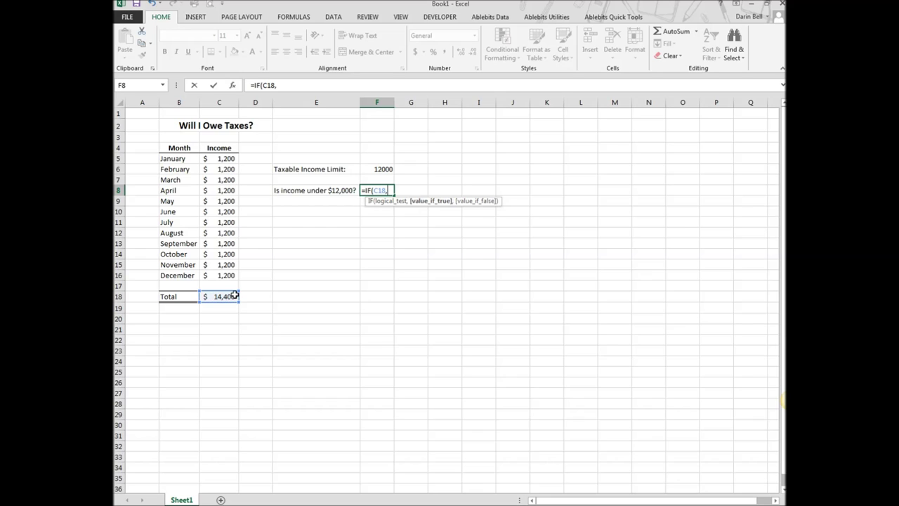
left_click(373, 169)
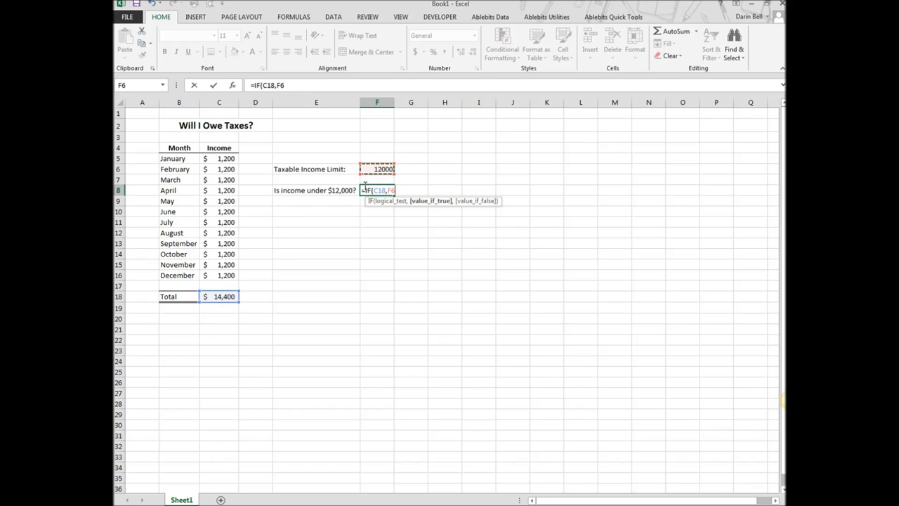
key("BackSpace")
key("BackSpace")
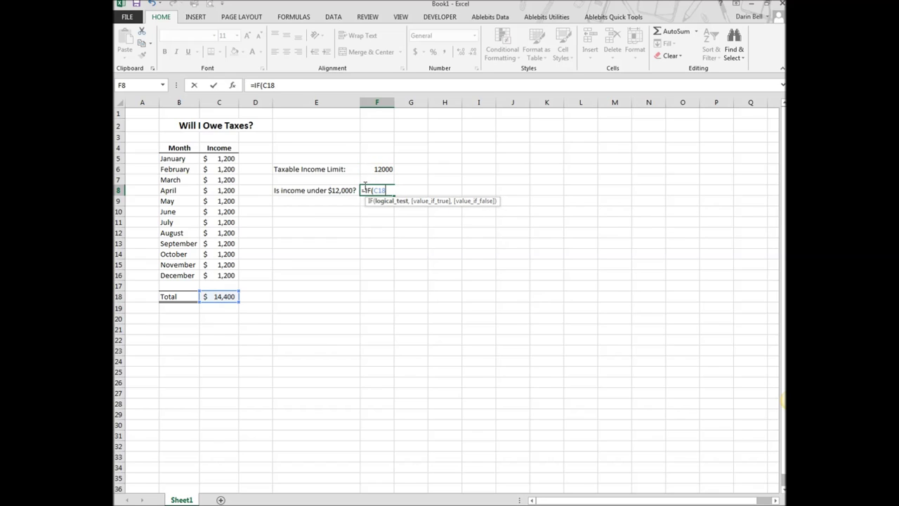
type(",")
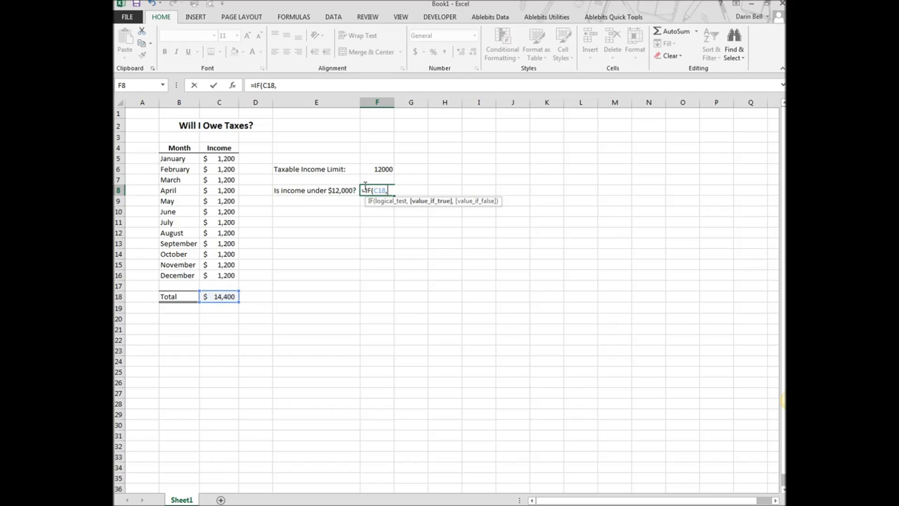
left_click(365, 184)
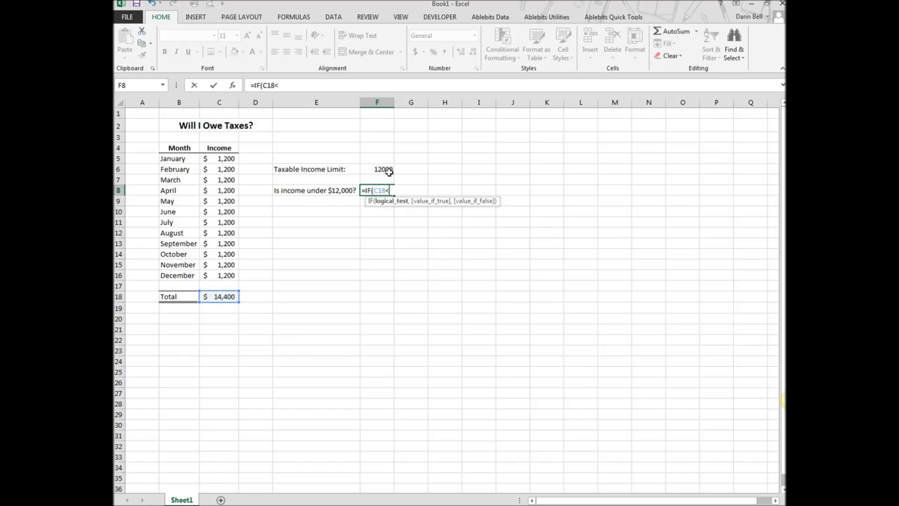
left_click(389, 168)
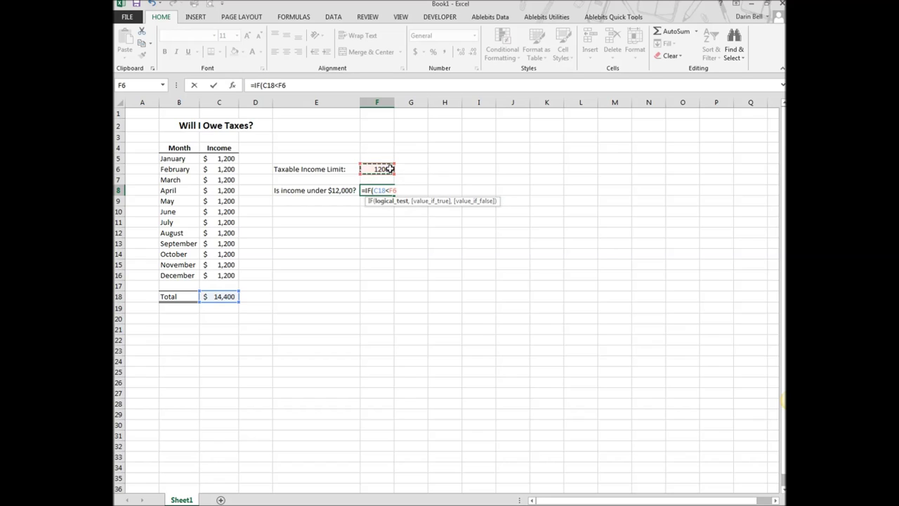
Finish F8 as =IF(C18<F6,"YES","NO"), which shows NO.
type(",")
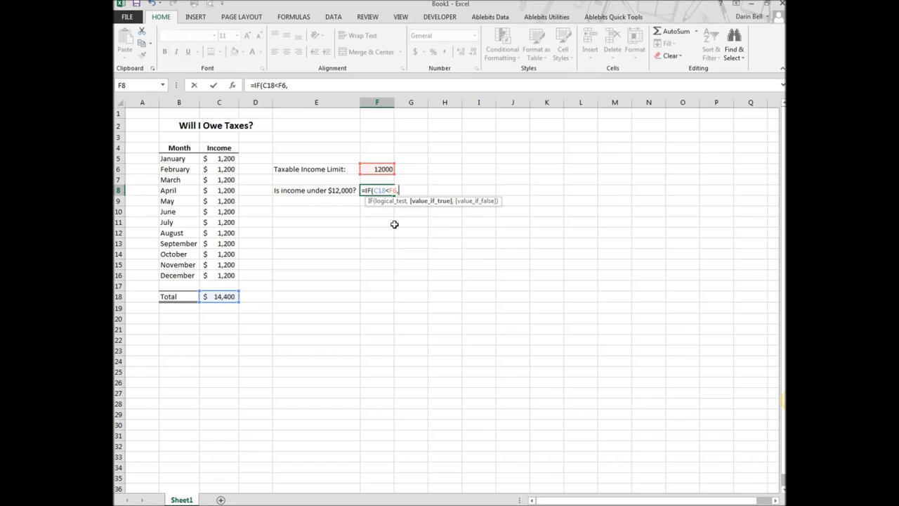
type("\"YES\",")
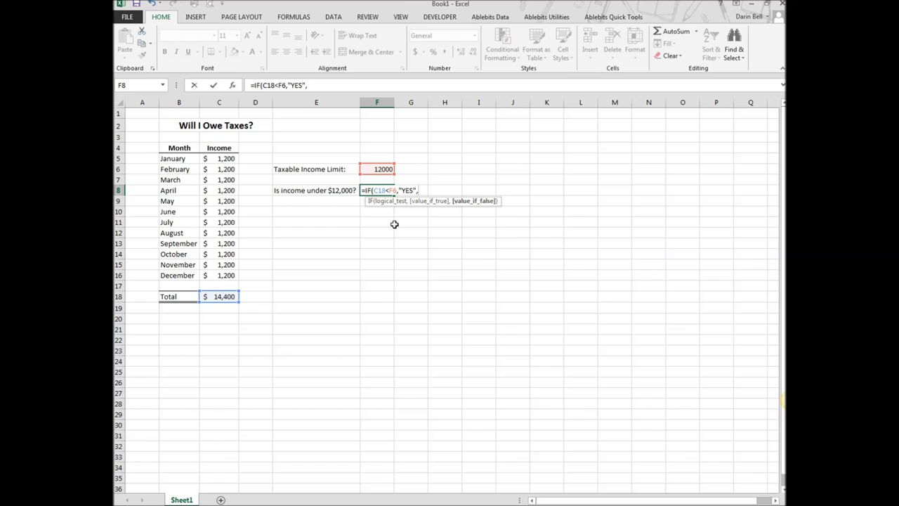
type("\"NO\")")
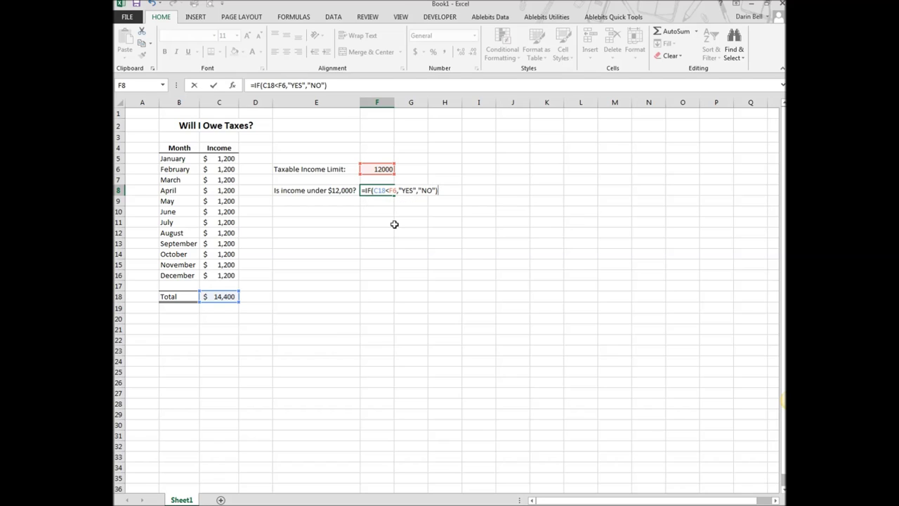
key("Return")
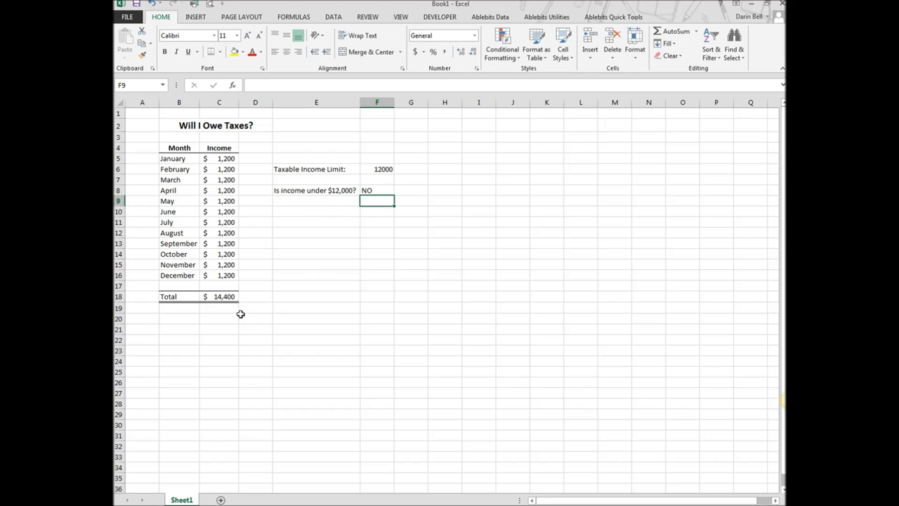
left_click(229, 297)
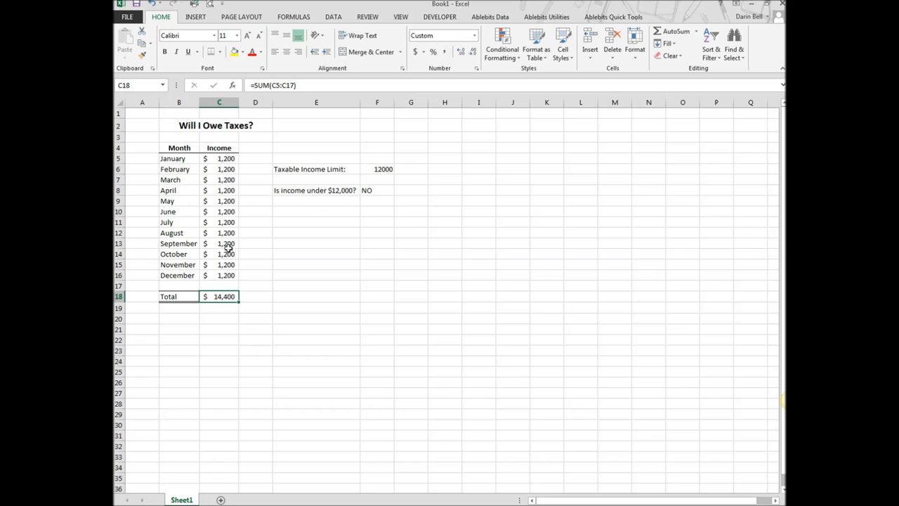
left_click_drag(230, 254, 230, 276)
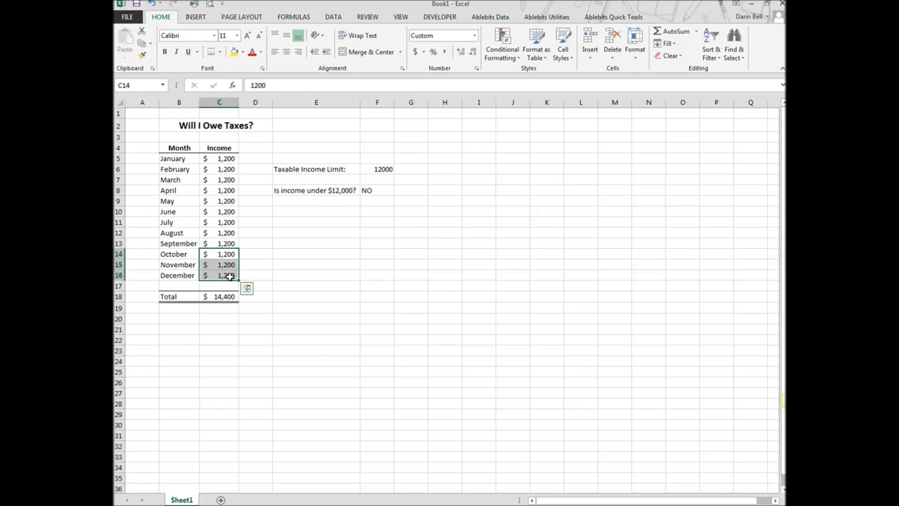
key("Delete")
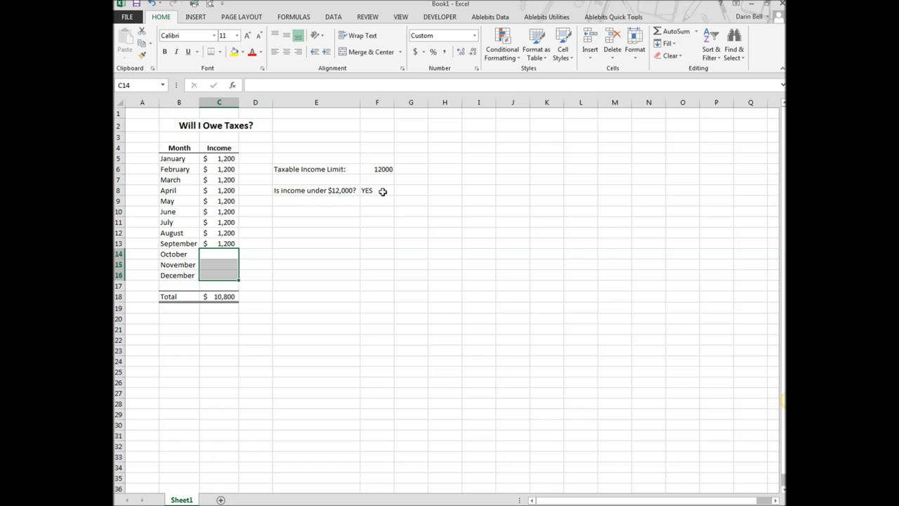
key("ctrl+z")
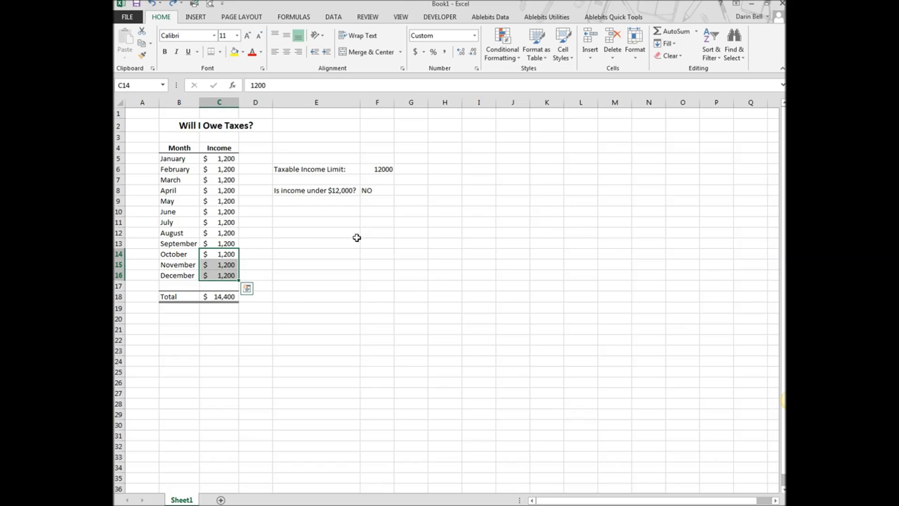
key("Return")
left_click(330, 262)
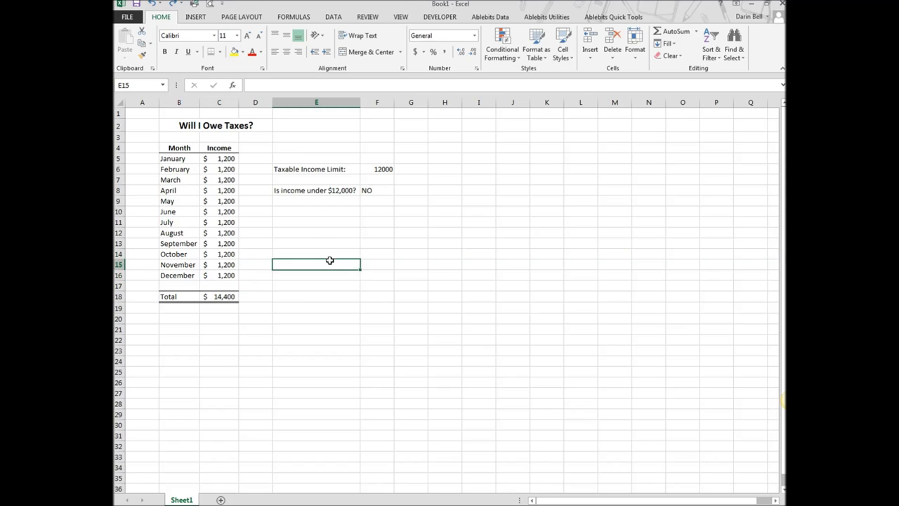
left_click(304, 210)
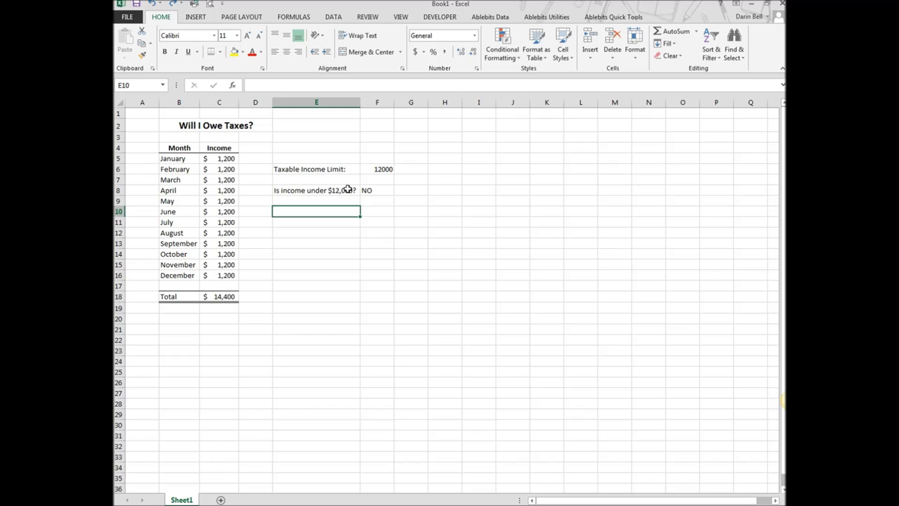
Enter 'Is income $12,000 or over?' in E10 and begin an =IF( formula in F10.
type("Is")
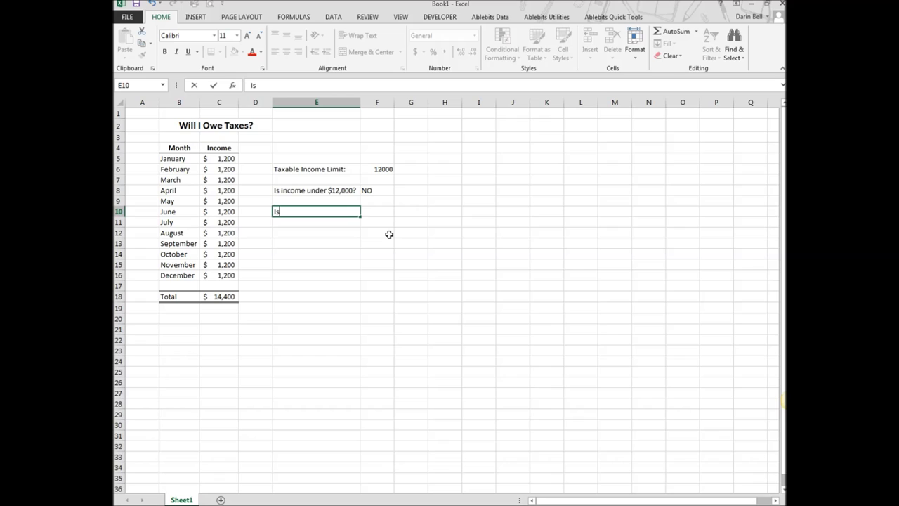
type(" income $12,")
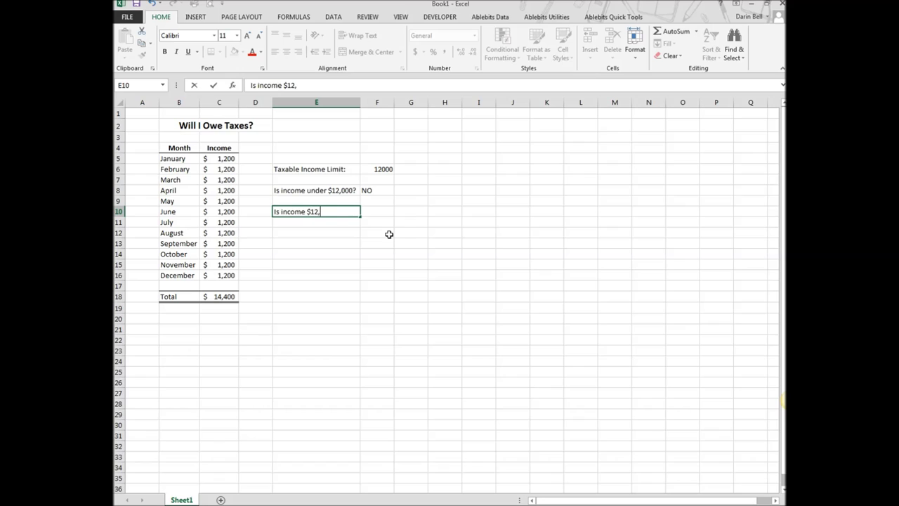
type("000 or over?")
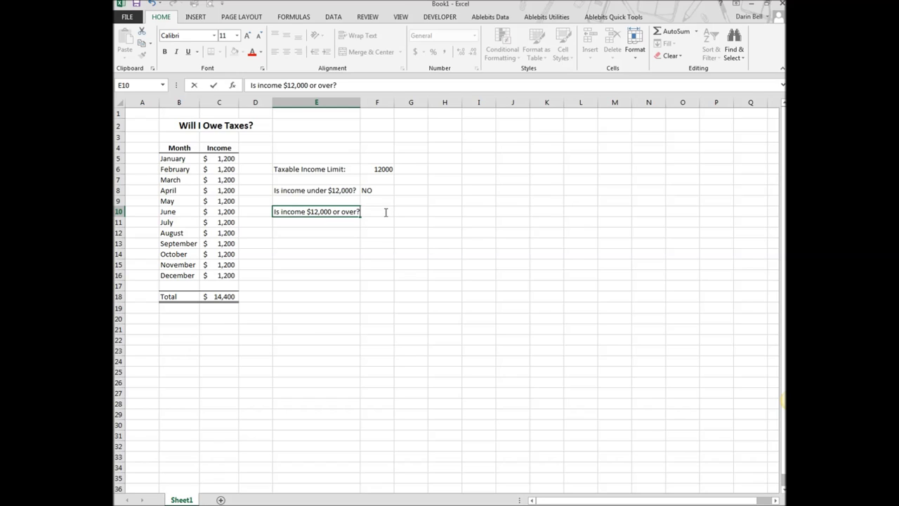
double_click(386, 212)
left_click(370, 229)
left_click(378, 213)
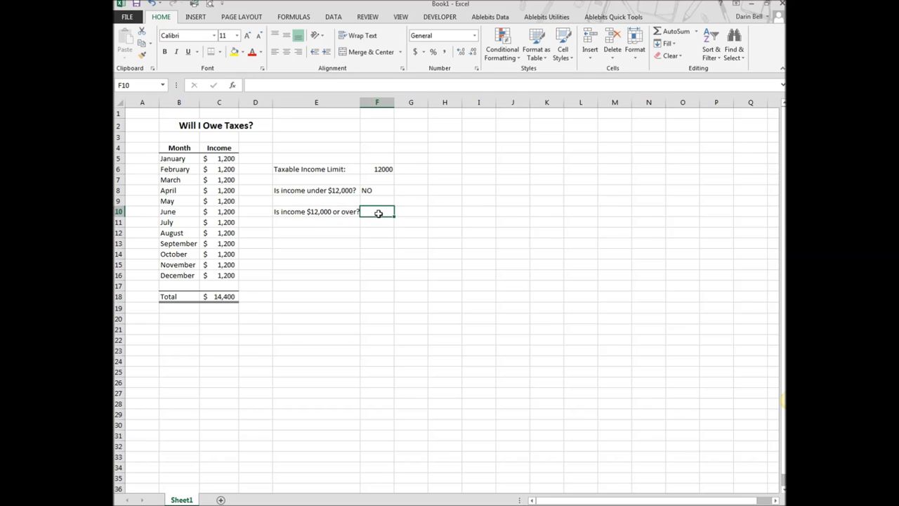
type("=")
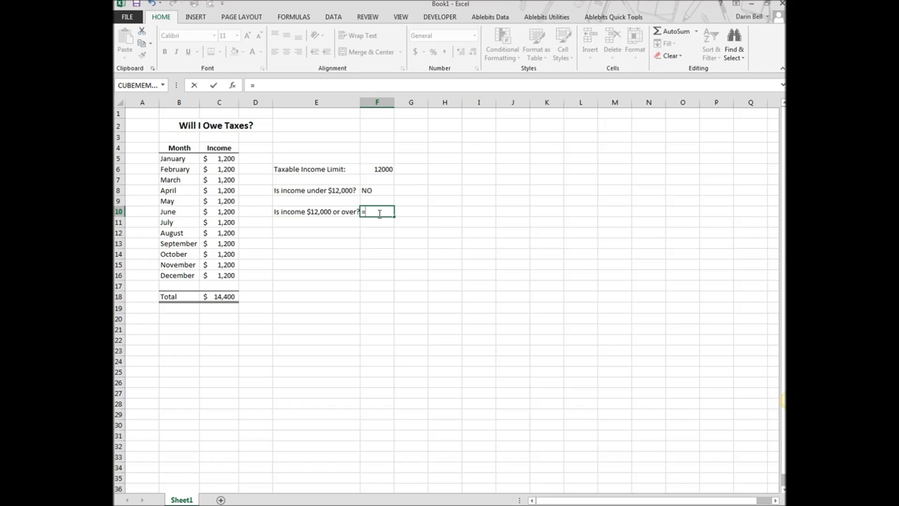
type("IF")
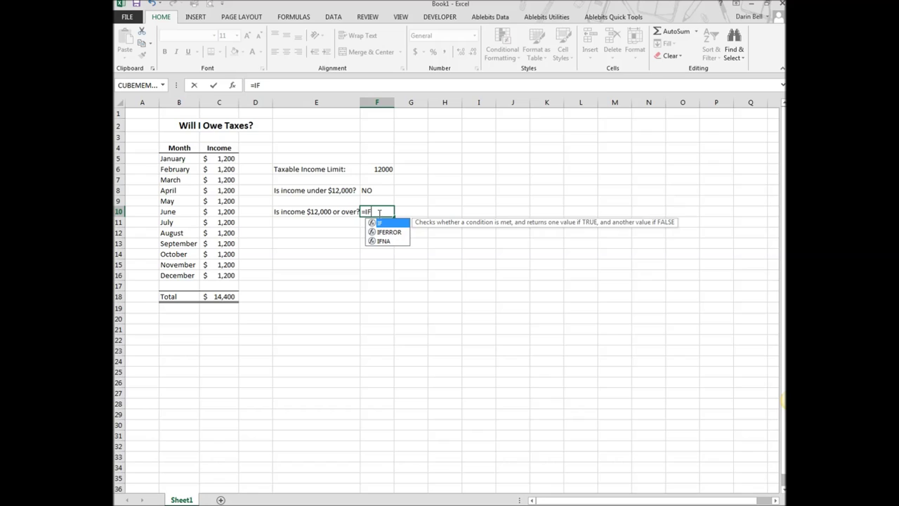
type("(")
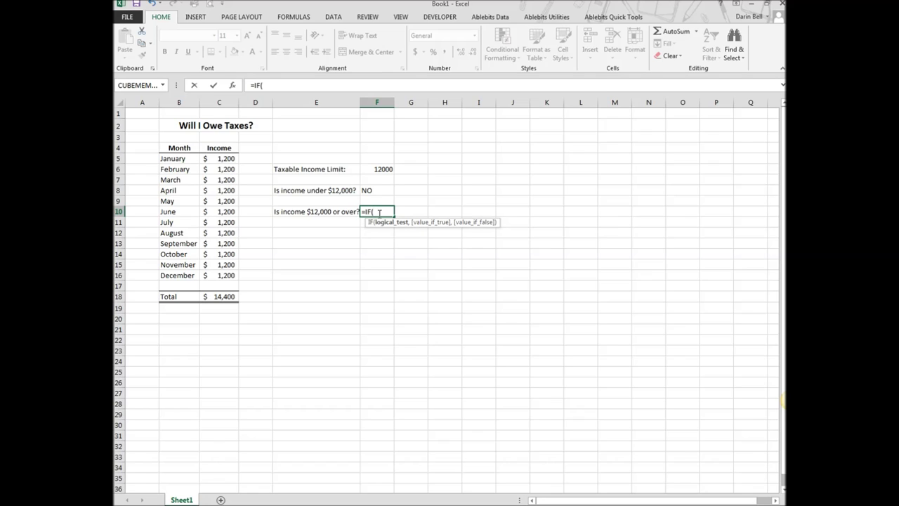
Build the condition C18>=F6 as the first argument of the F10 IF formula.
left_click(222, 296)
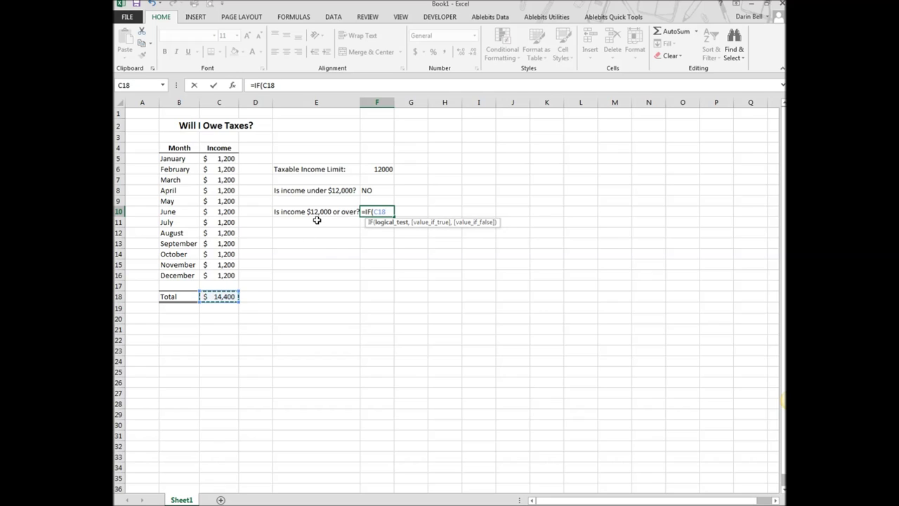
type(">=")
left_click(382, 167)
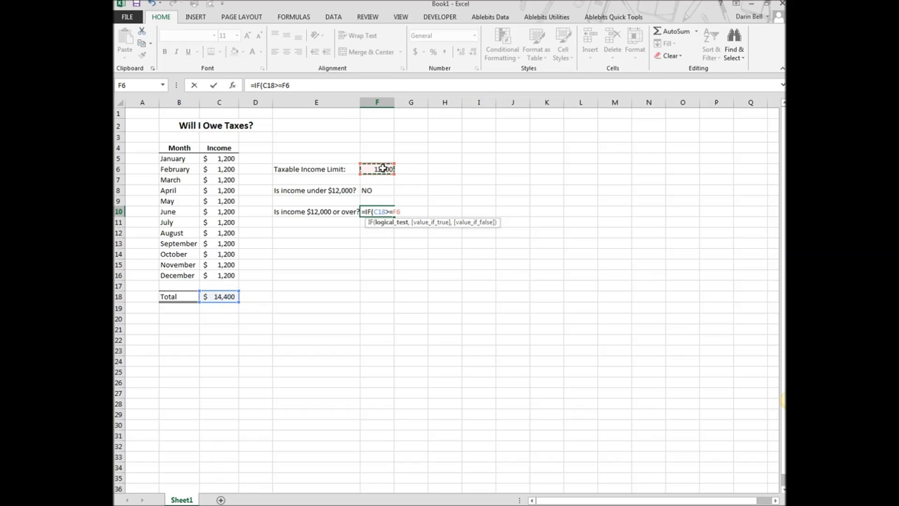
type(",")
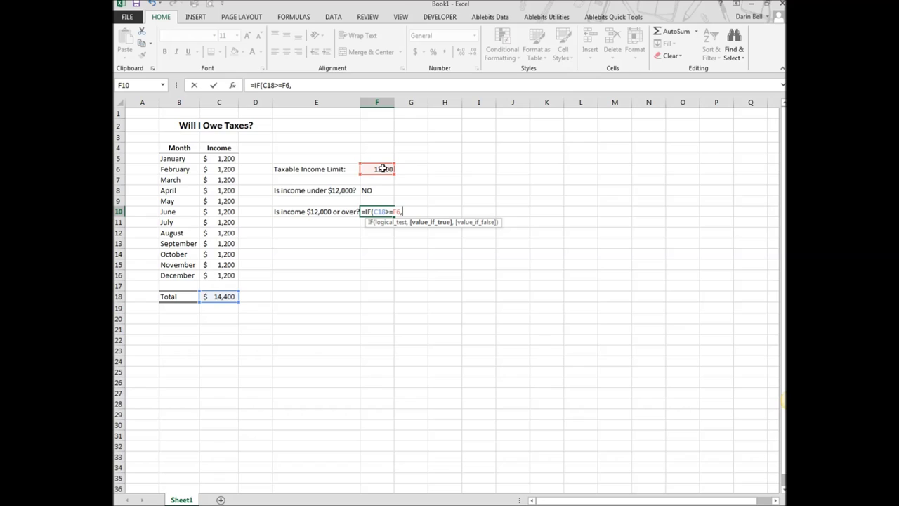
Complete F10 as =IF(C18>=F6,"YES","NO"), which displays YES.
type("\"")
type("YES\",")
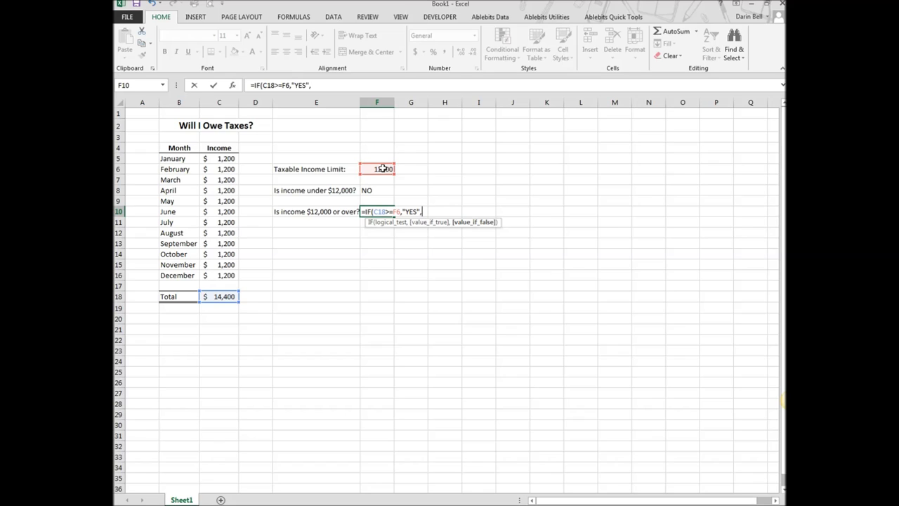
type("NO")
type("\")")
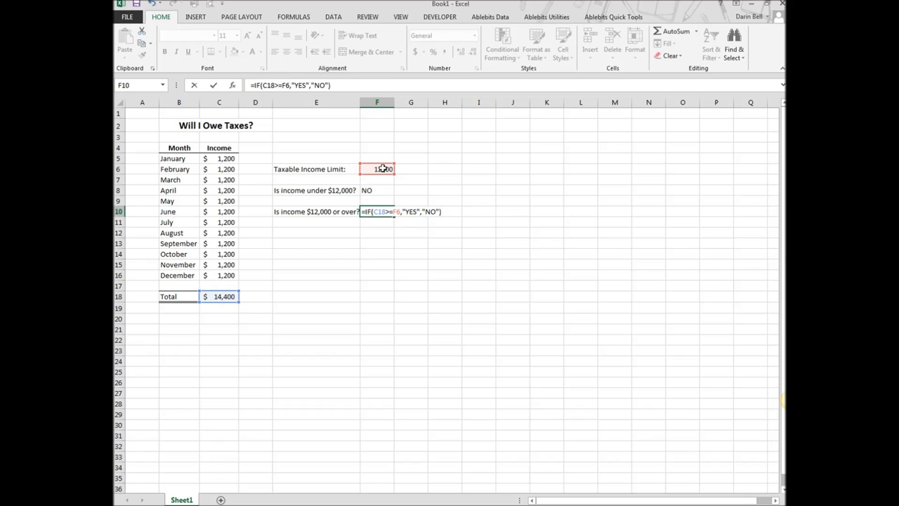
key("Return")
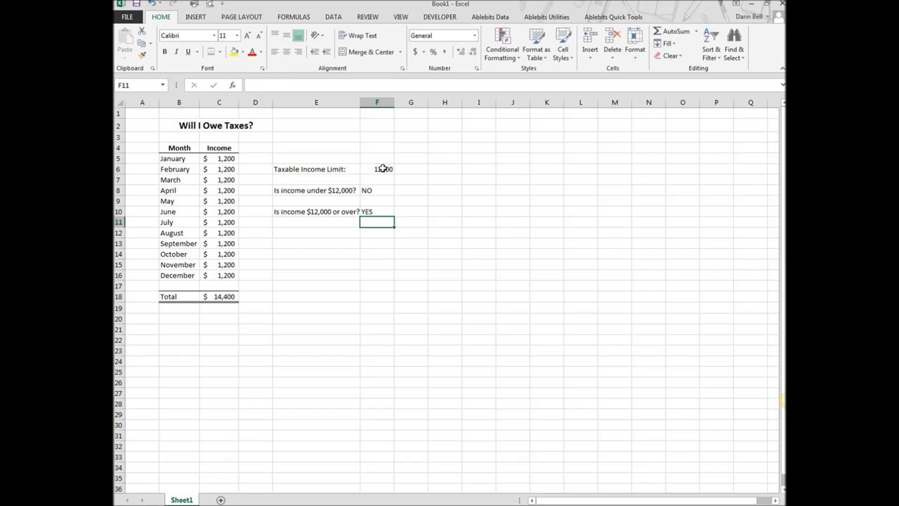
Set the August, September and October income in C12–C14 to 0, dropping the total to $10,800.
left_click(225, 234)
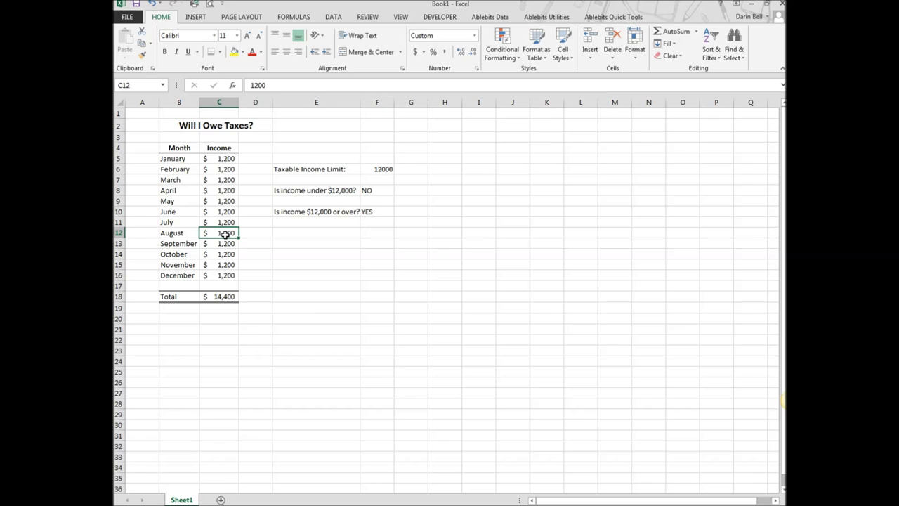
type("0")
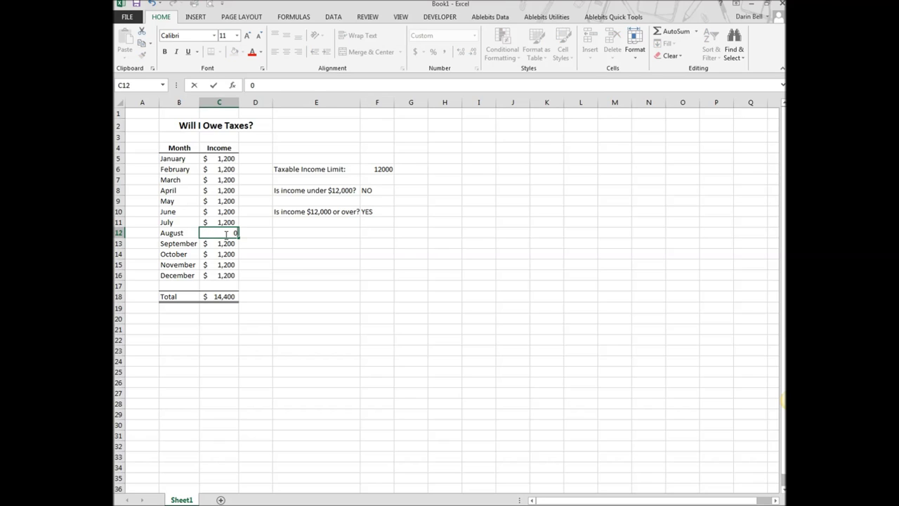
key("Return")
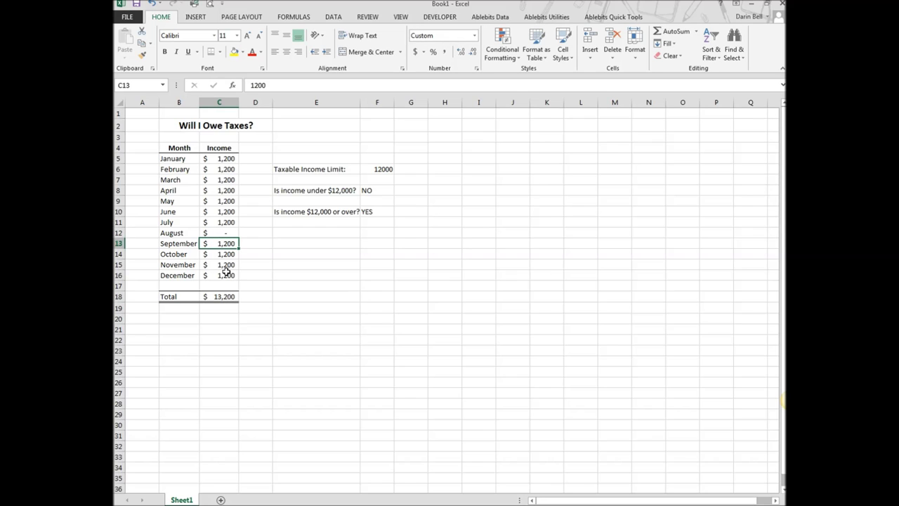
type("0")
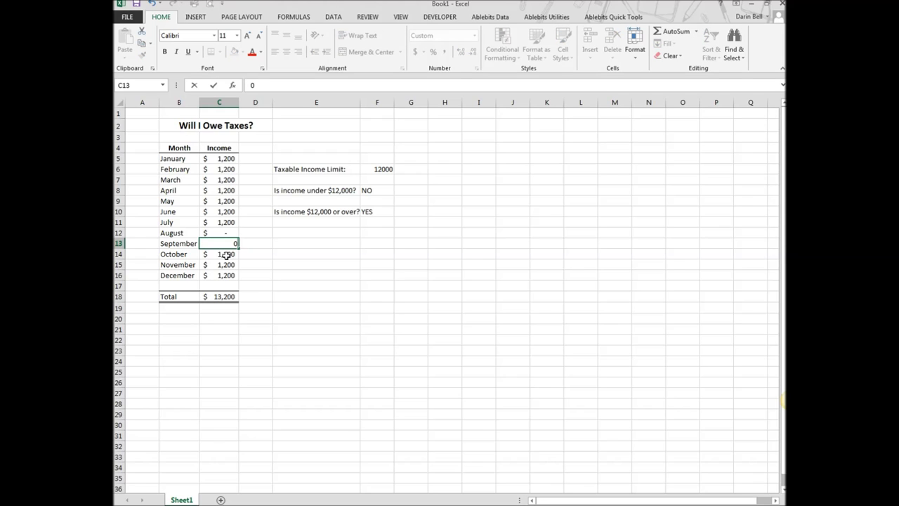
key("Return")
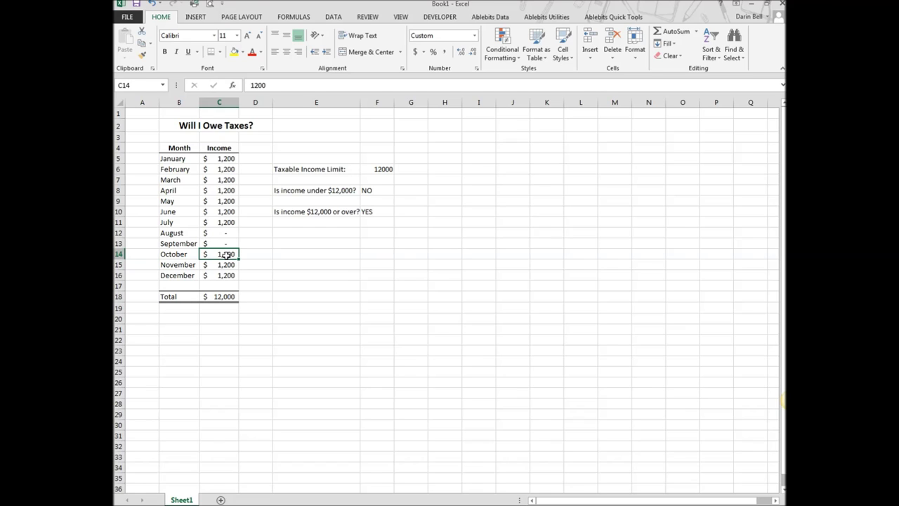
type("0")
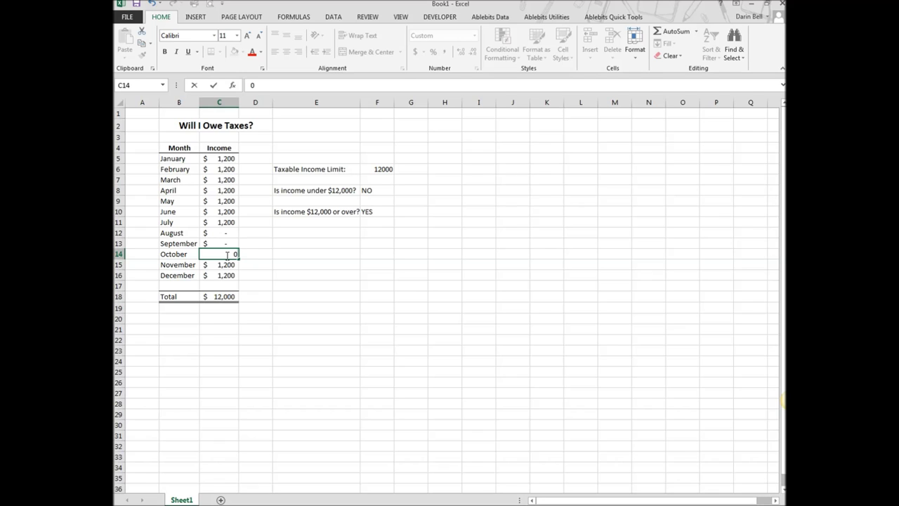
key("Return")
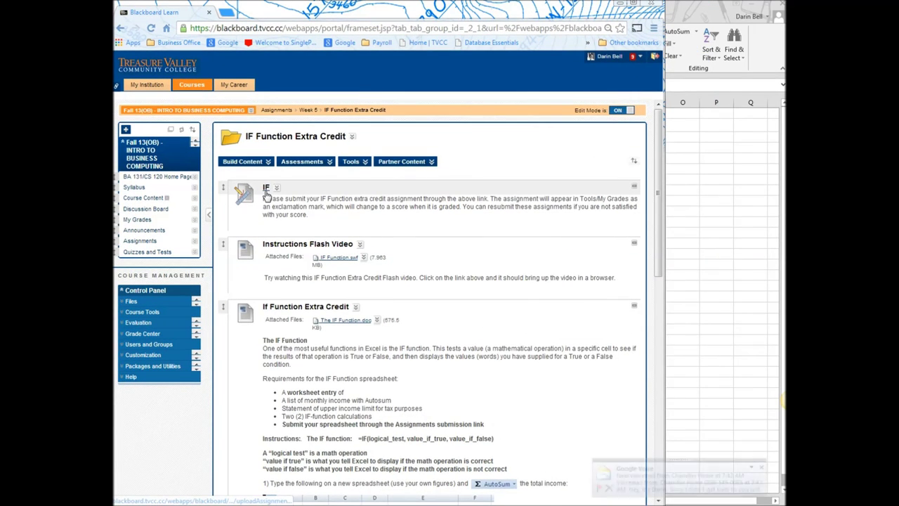
Switch from the Blackboard assignment page back to the Excel tax worksheet.
key("alt+Tab")
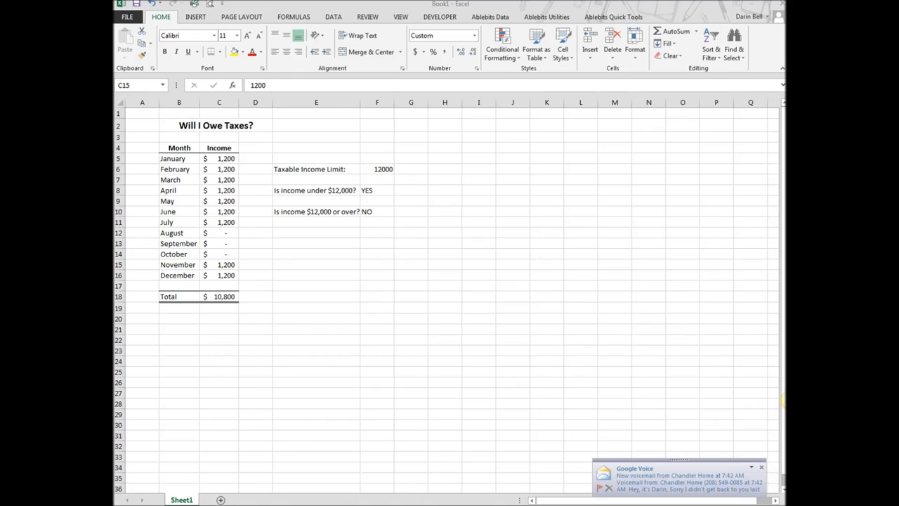